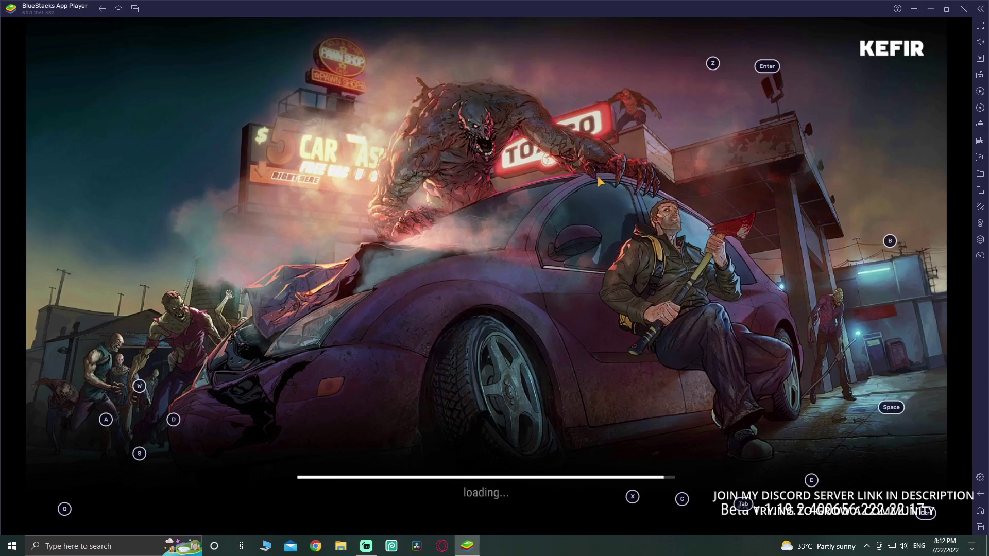
Swipe the running game away in the app overview and go to Phone settings
click(136, 9)
drag(542, 326, 792, 341)
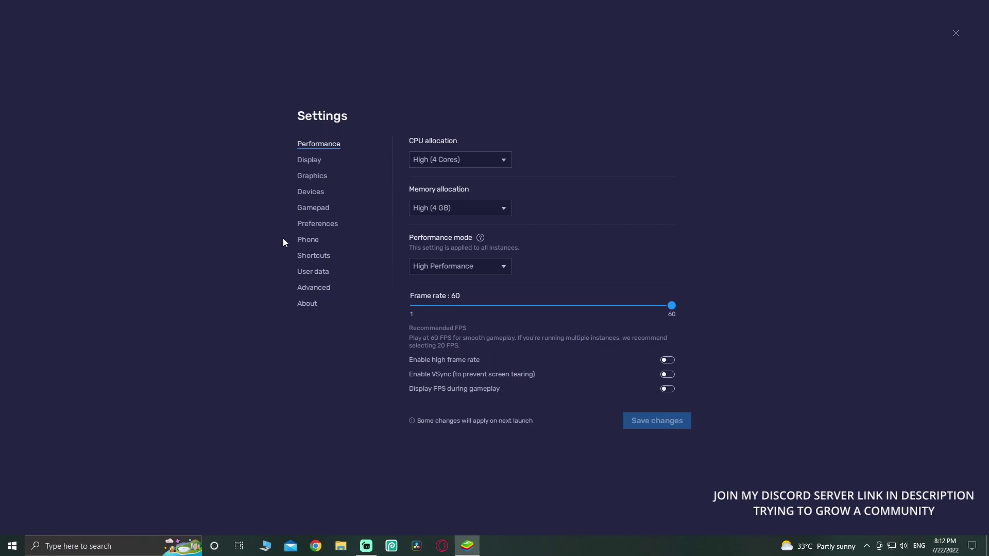
click(313, 238)
Select OnePlus 8T as the predefined device profile and save the change
click(477, 187)
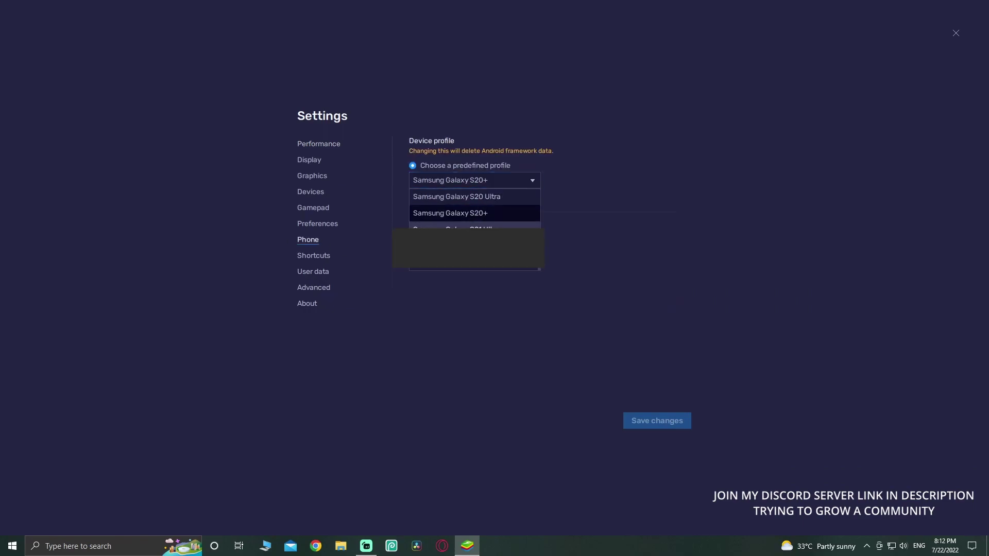
scroll(472, 232, up, 1)
scroll(470, 237, up, 1)
scroll(470, 238, up, 2)
scroll(470, 238, up, 2)
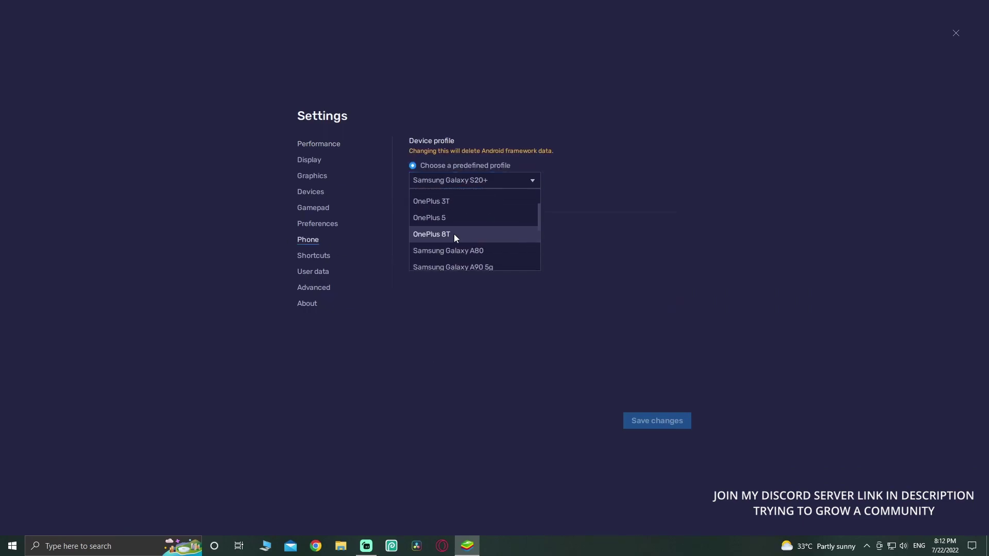
click(454, 235)
click(656, 424)
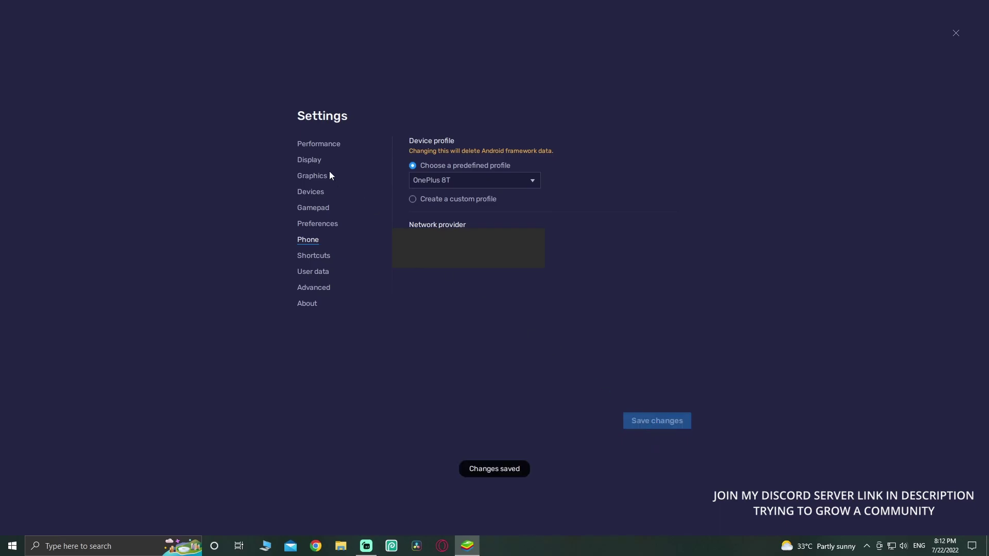
click(319, 159)
Pass through the Performance settings, then dismiss the warning shown while the game loads
click(320, 145)
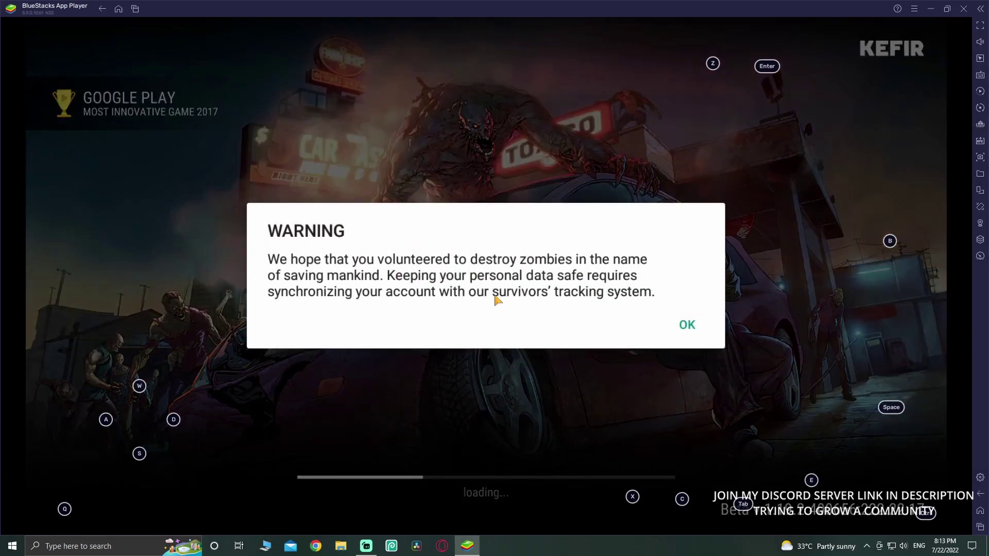
click(687, 325)
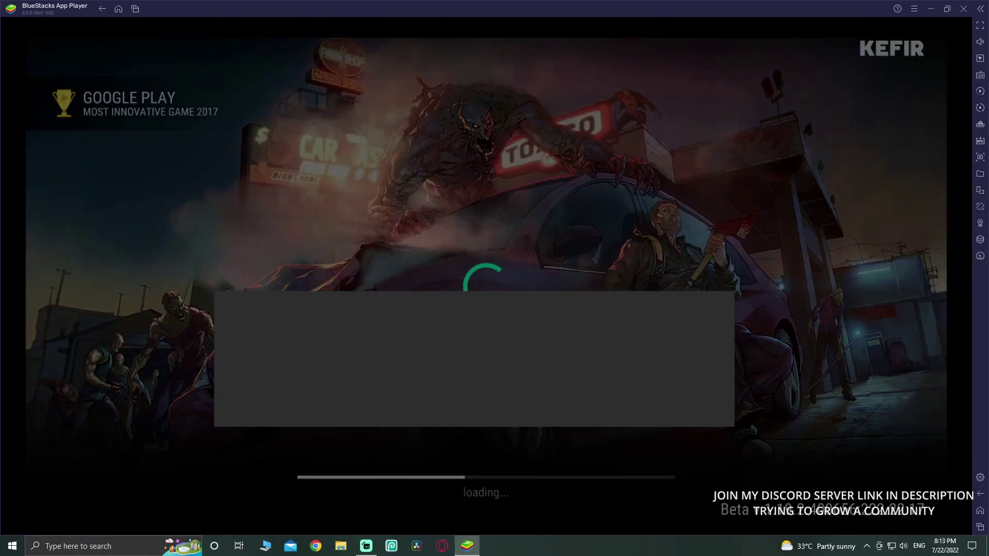